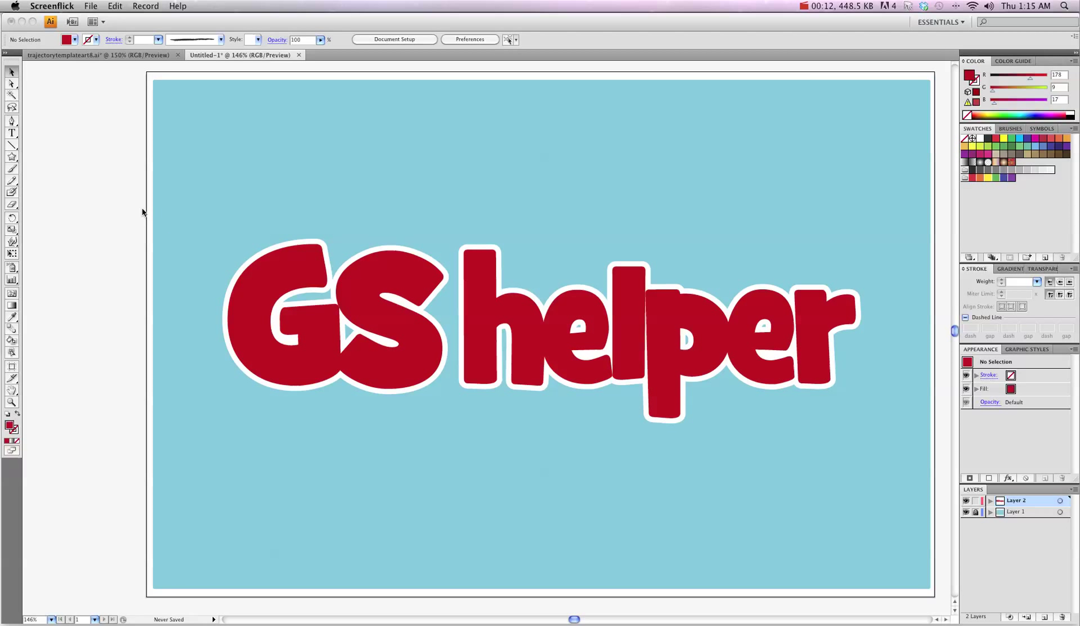
pyautogui.click(259, 295)
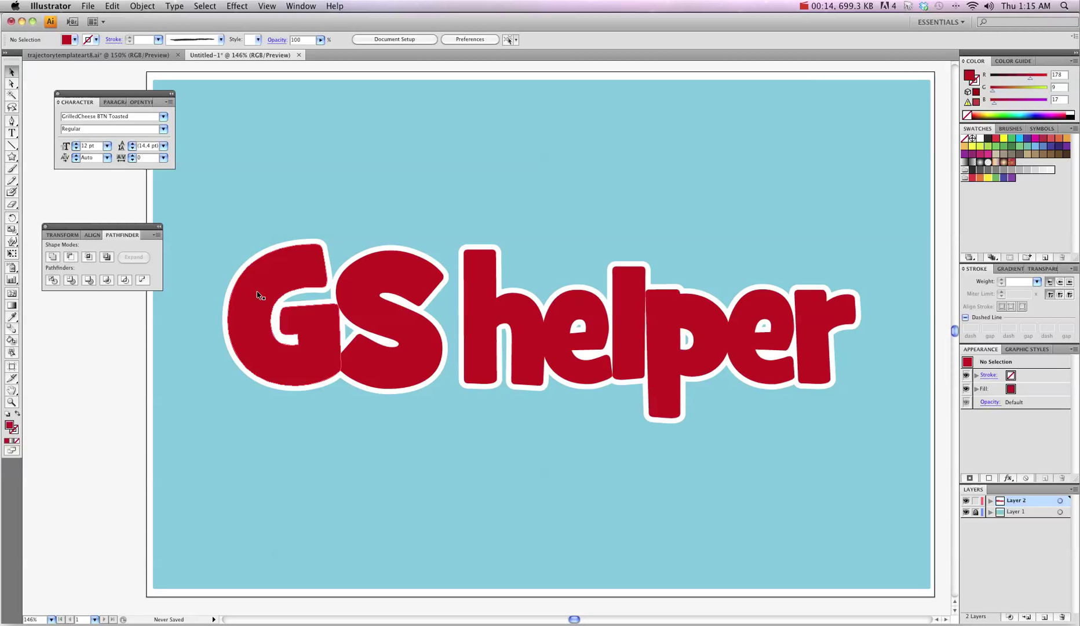
pyautogui.click(259, 296)
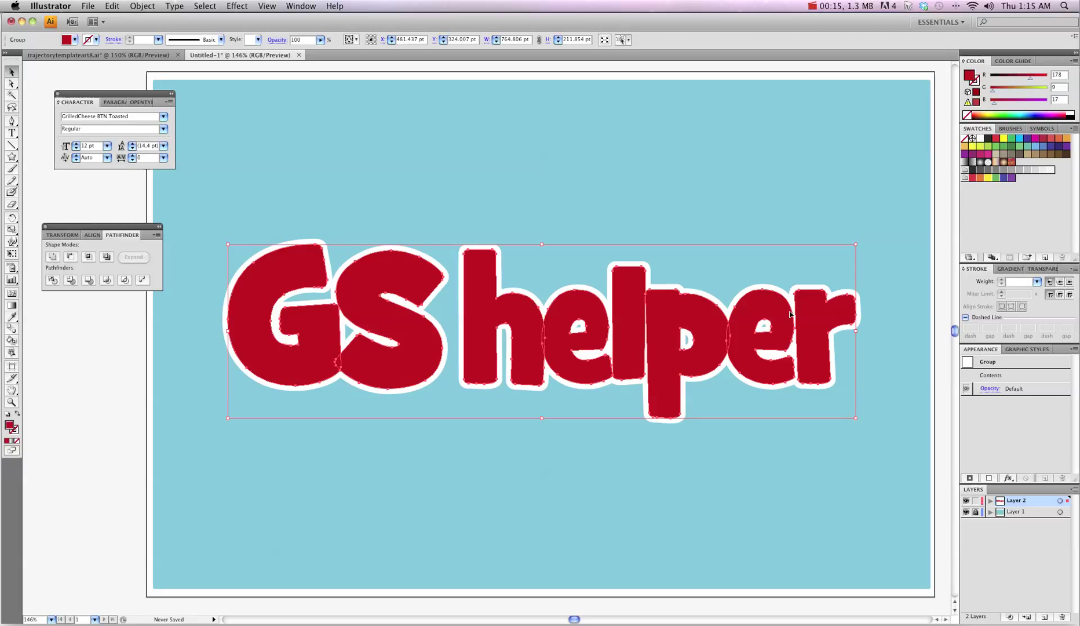
pyautogui.click(653, 215)
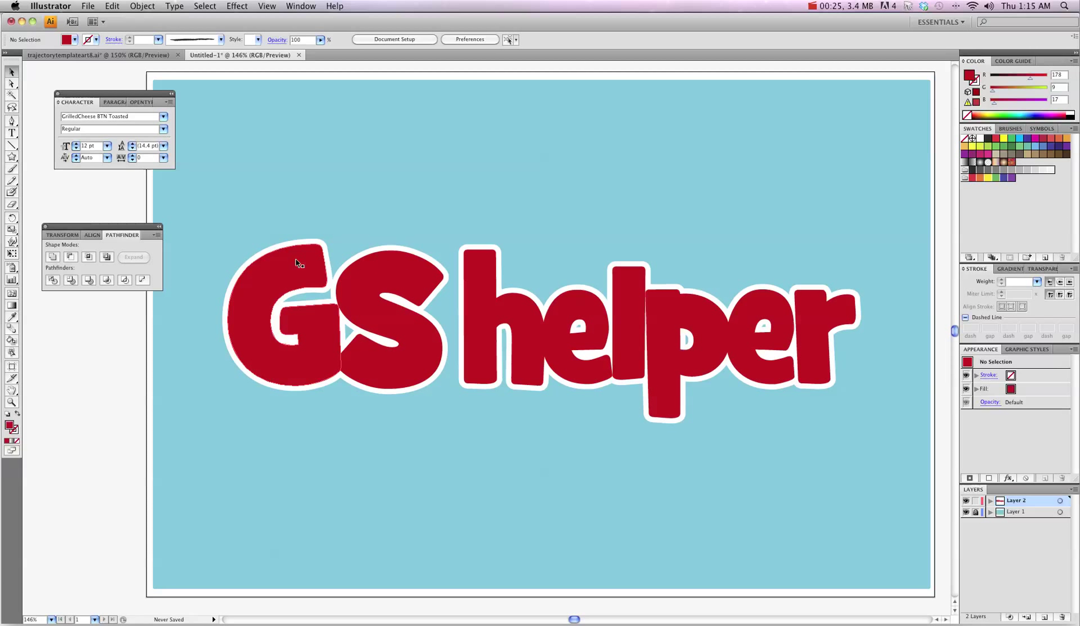
pyautogui.click(289, 280)
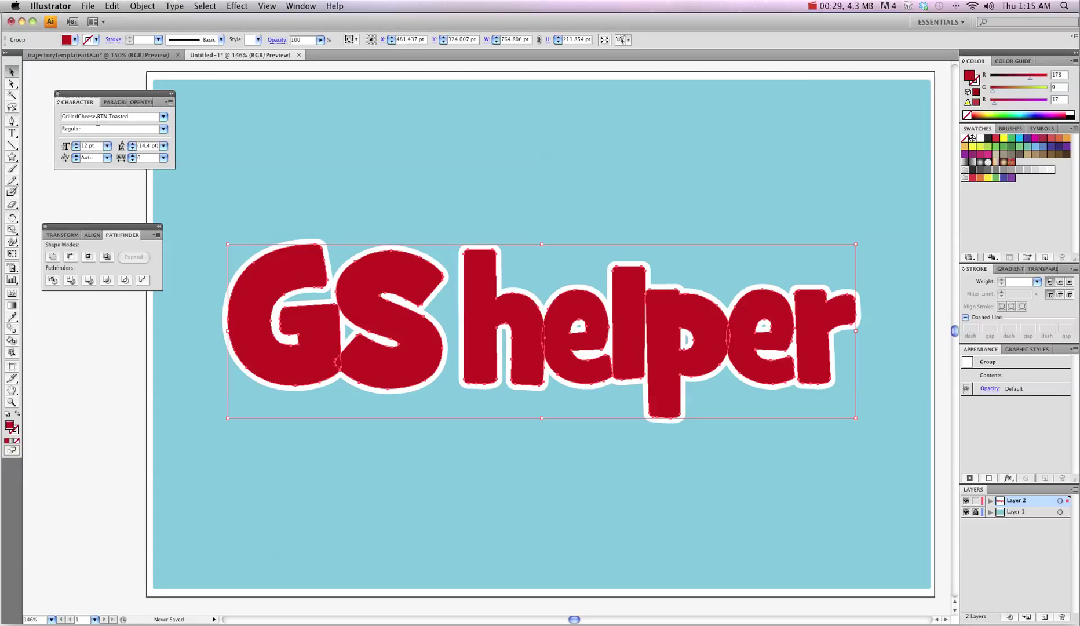
pyautogui.click(142, 5)
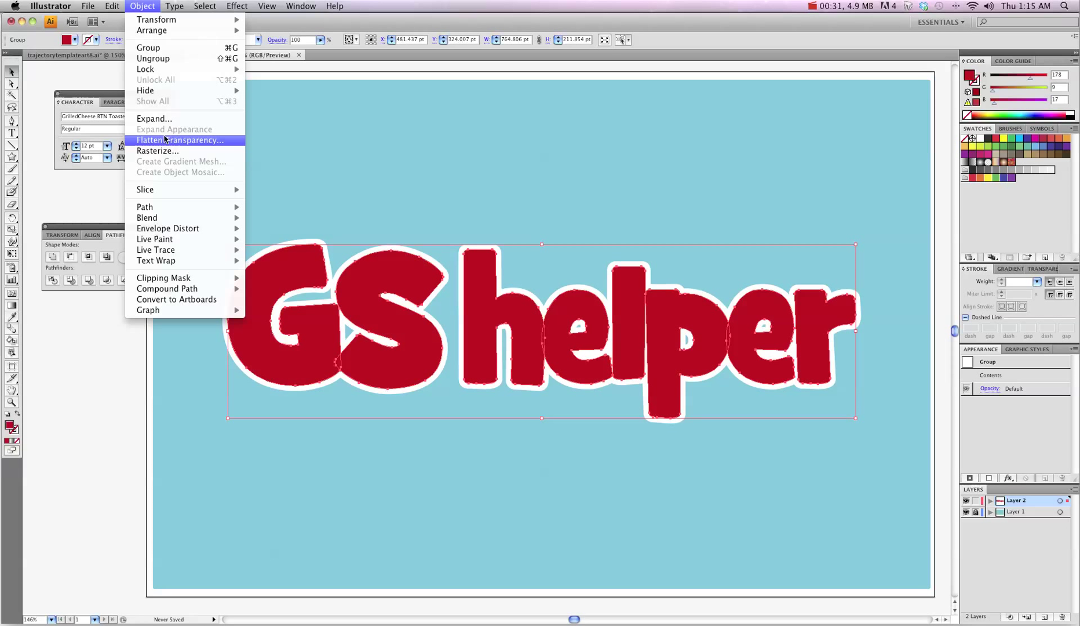
pyautogui.click(389, 278)
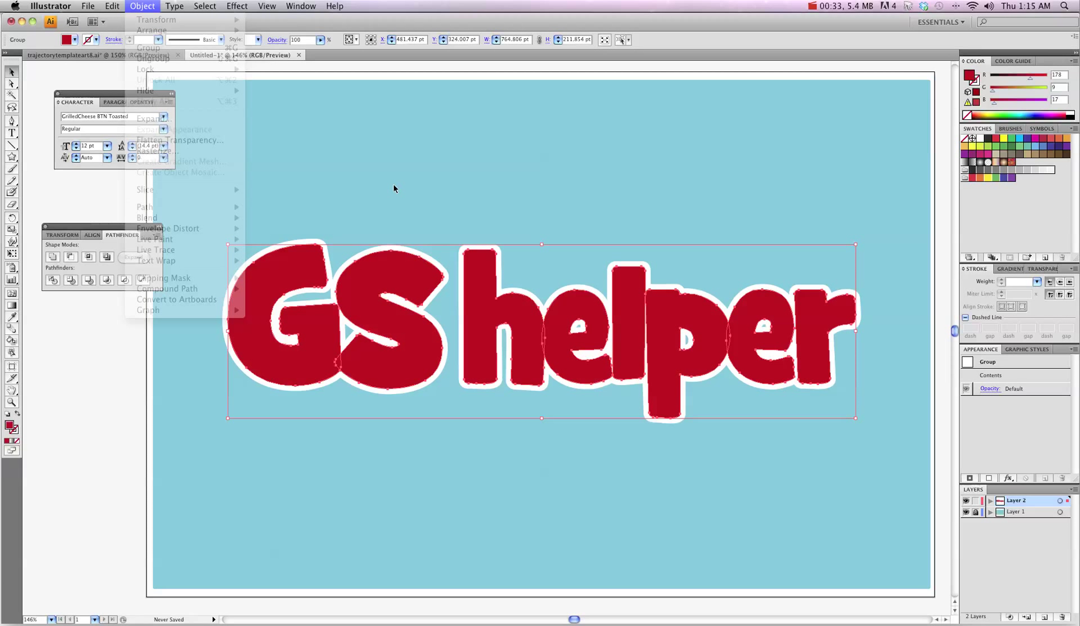
pyautogui.rightClick(399, 279)
pyautogui.click(371, 167)
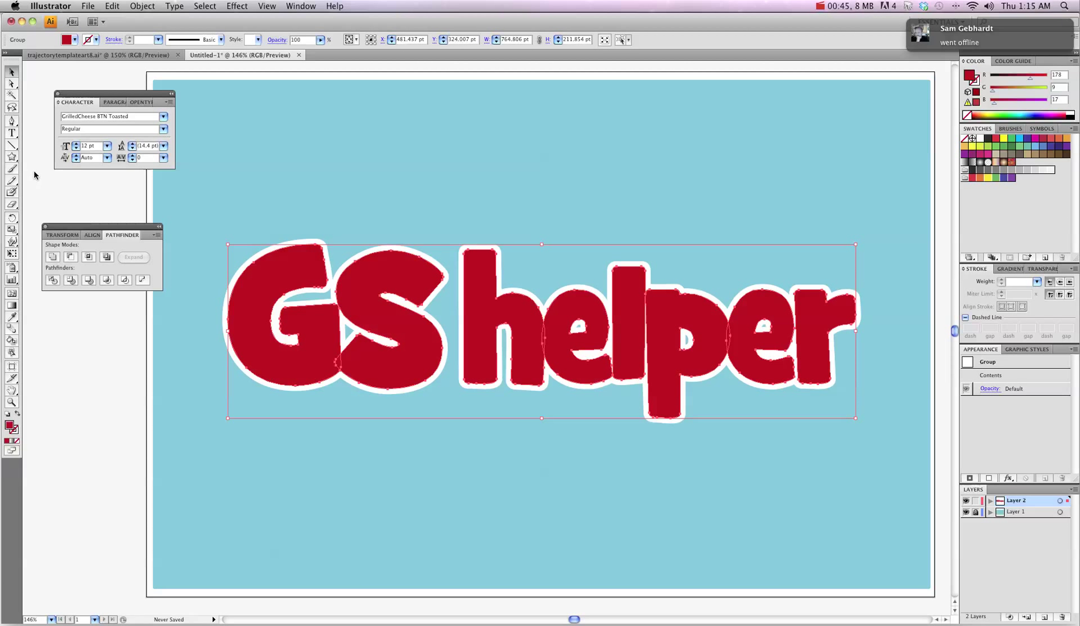
pyautogui.press('super+shift+a')
pyautogui.press('t')
pyautogui.click(463, 154)
pyautogui.write('qreqwrqerewr')
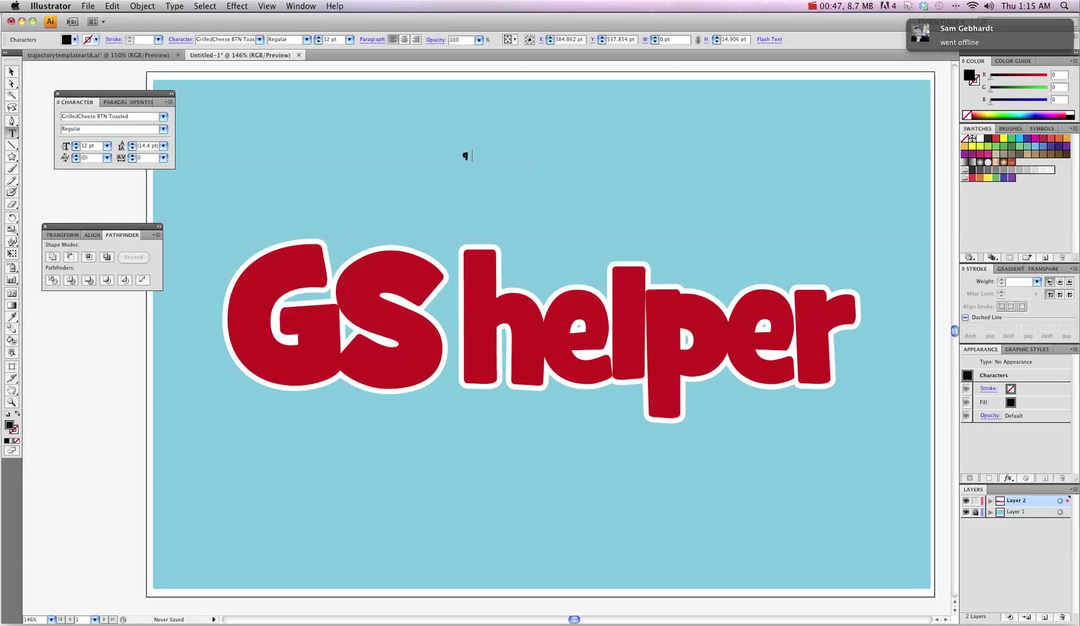
pyautogui.click(11, 71)
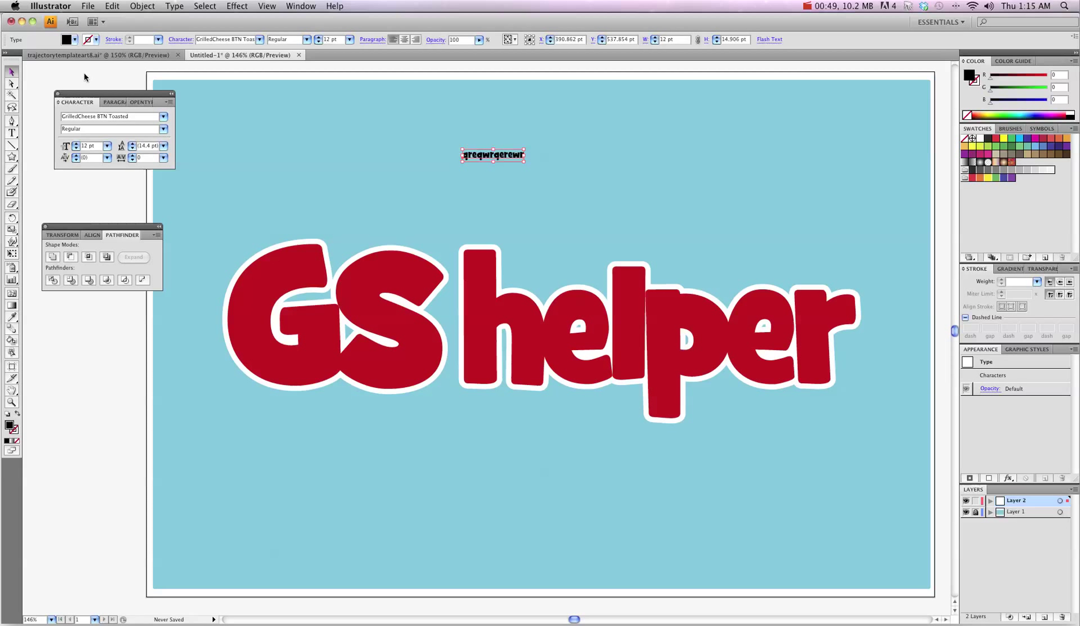
pyautogui.moveTo(522, 163); pyautogui.dragTo(746, 206)
pyautogui.rightClick(625, 175)
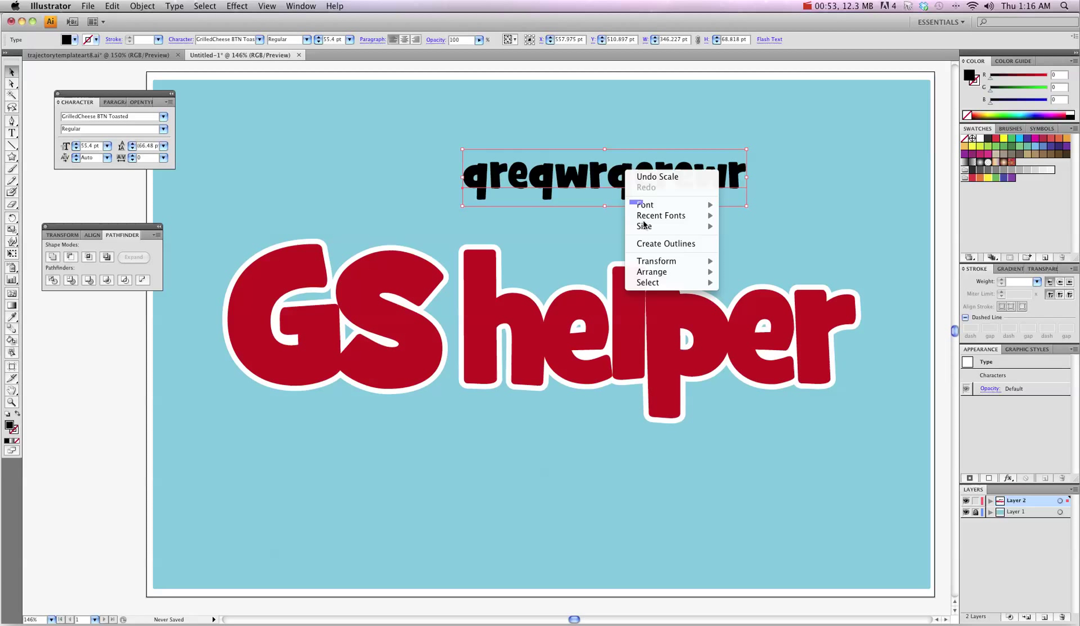
pyautogui.click(649, 245)
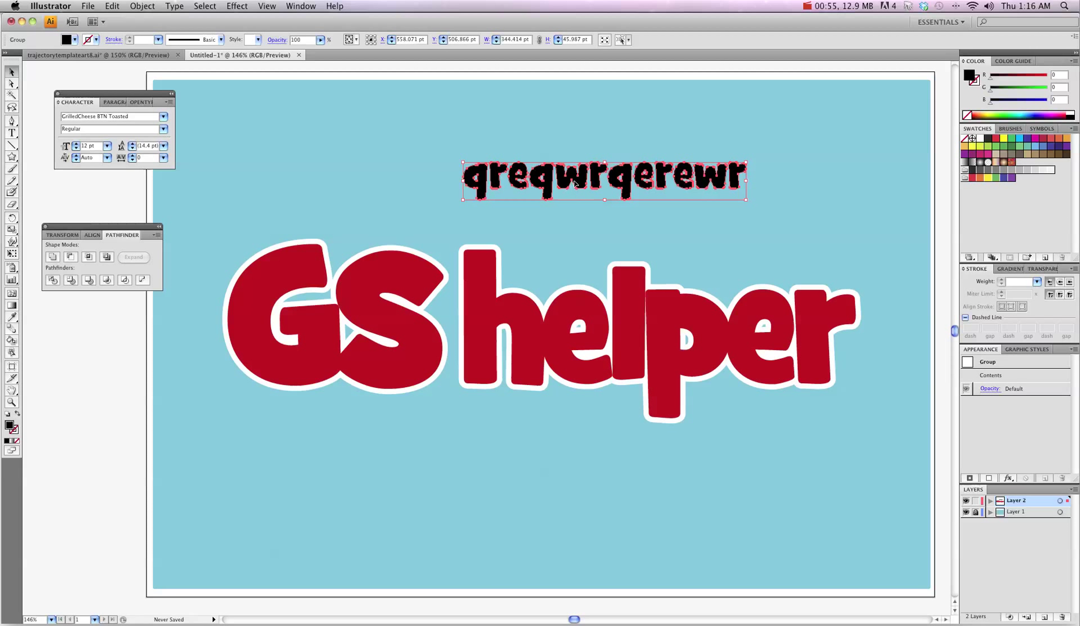
pyautogui.press('Delete')
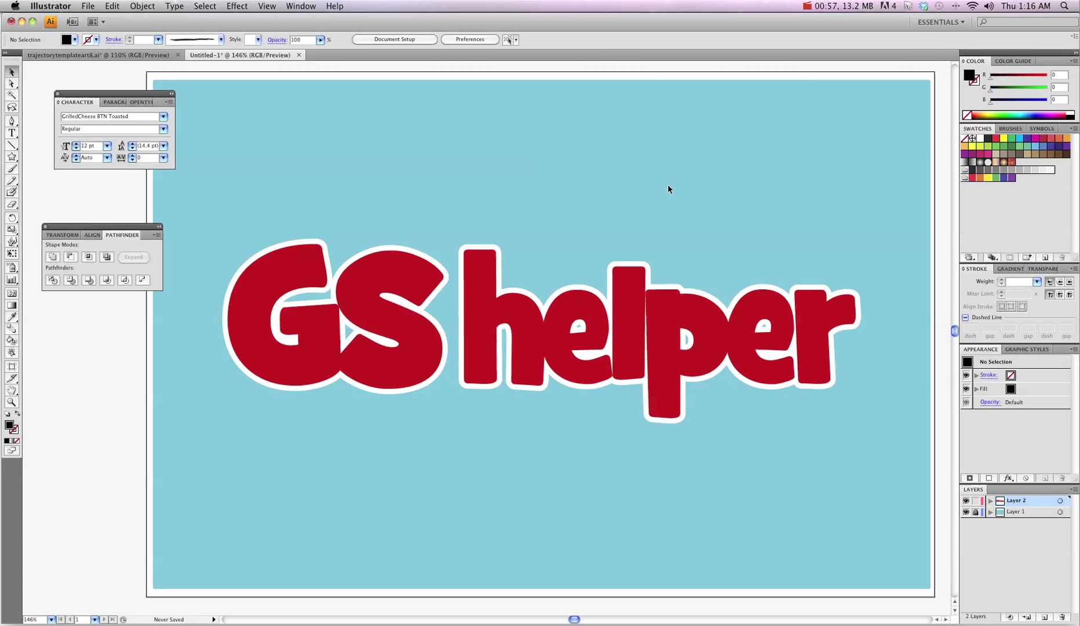
# Apply Object > Path > Offset Path at -8 pt to the selected GS helper lettering
pyautogui.click(376, 281)
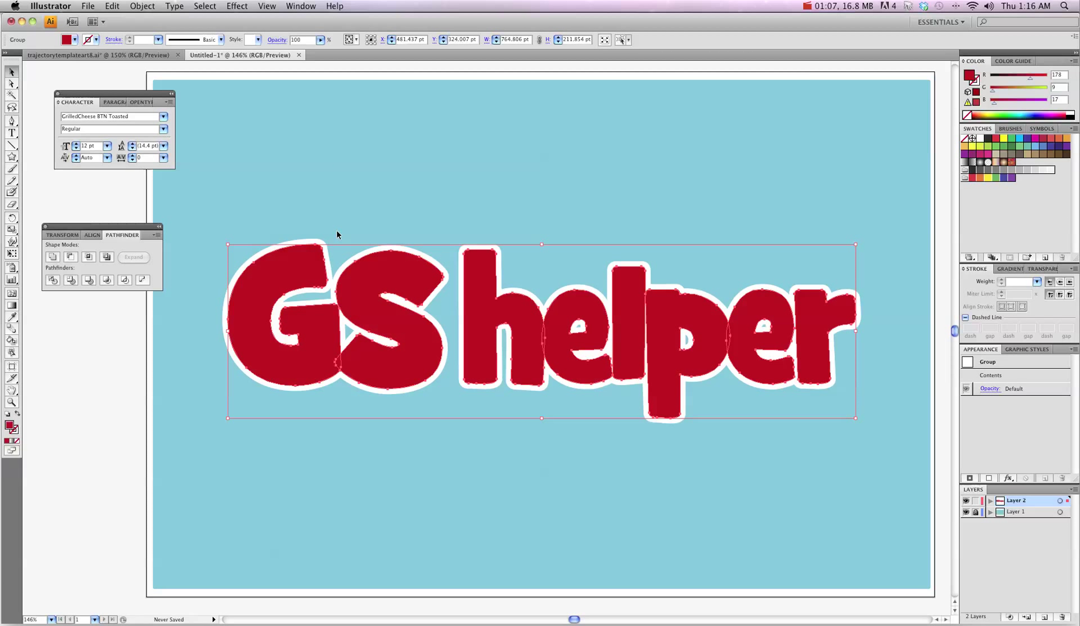
pyautogui.click(142, 7)
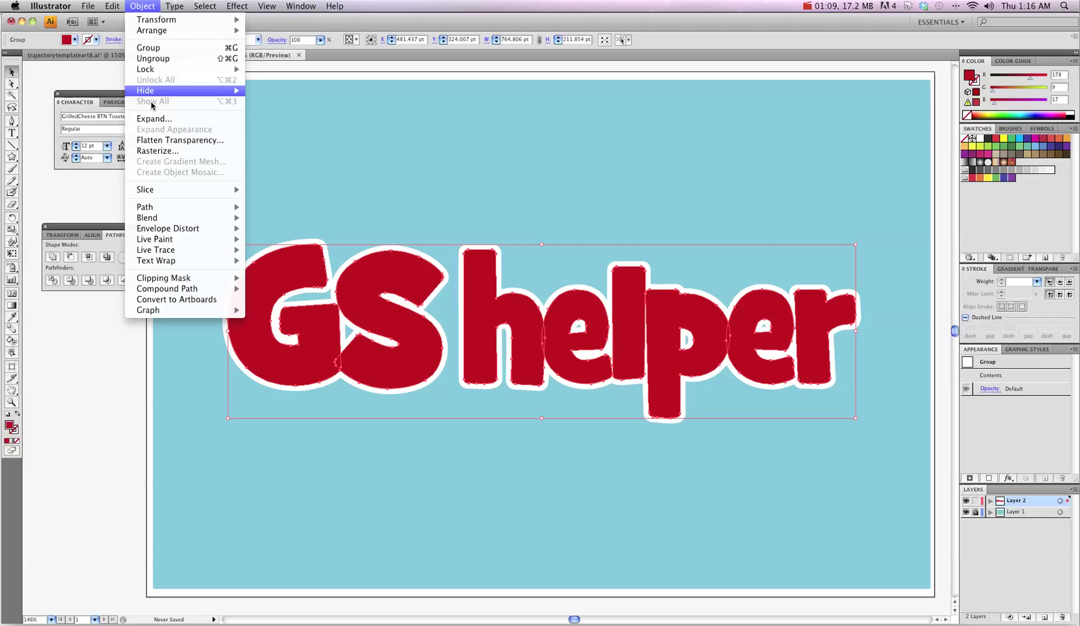
pyautogui.moveTo(156, 207)
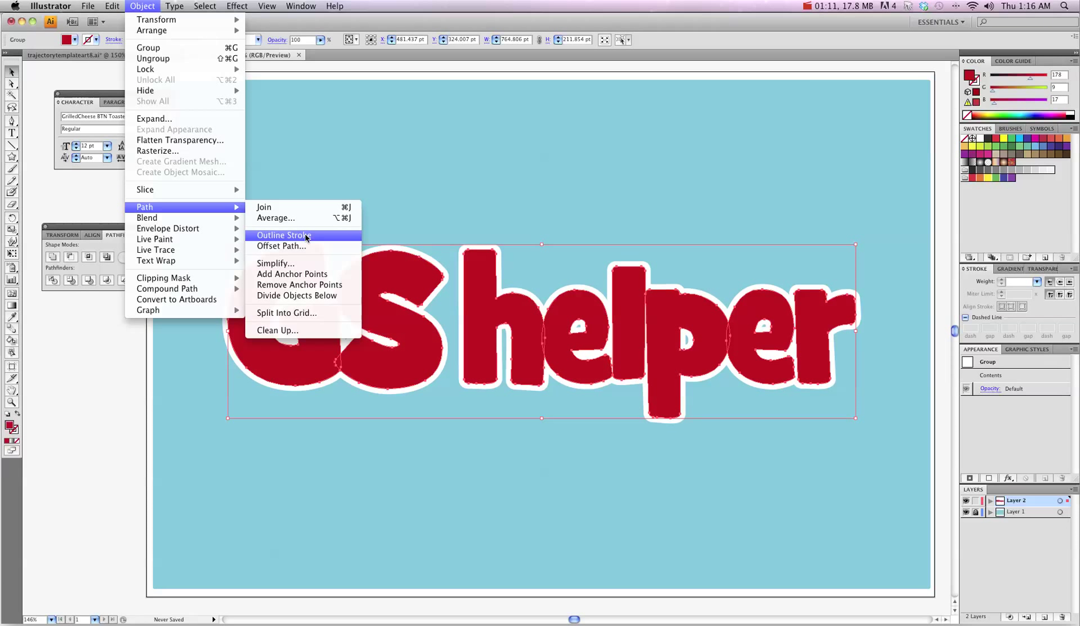
pyautogui.click(290, 246)
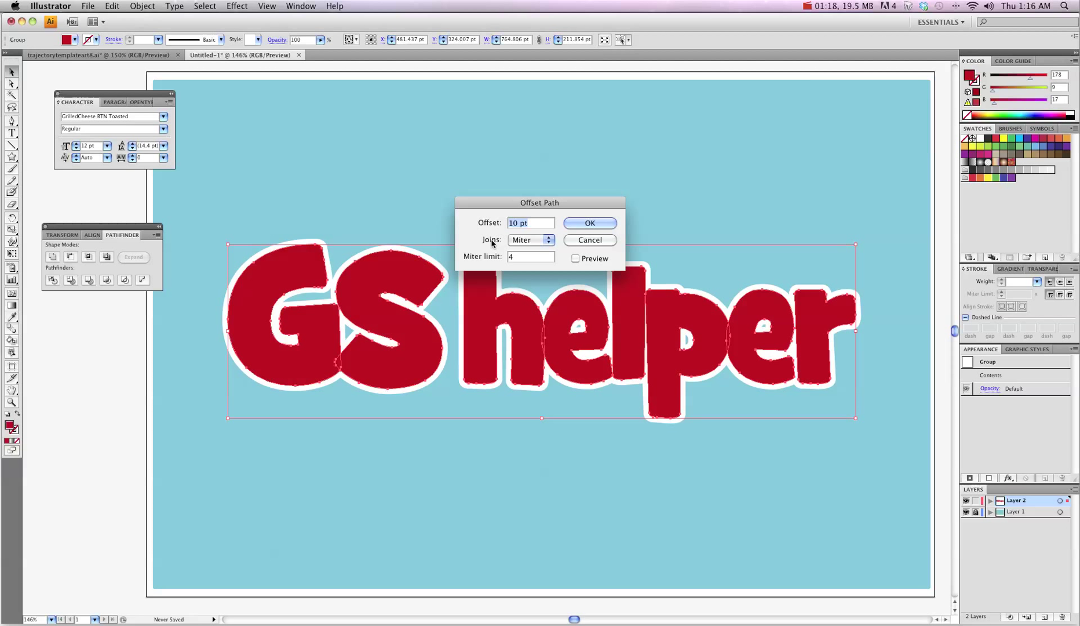
pyautogui.write('-10')
pyautogui.click(584, 262)
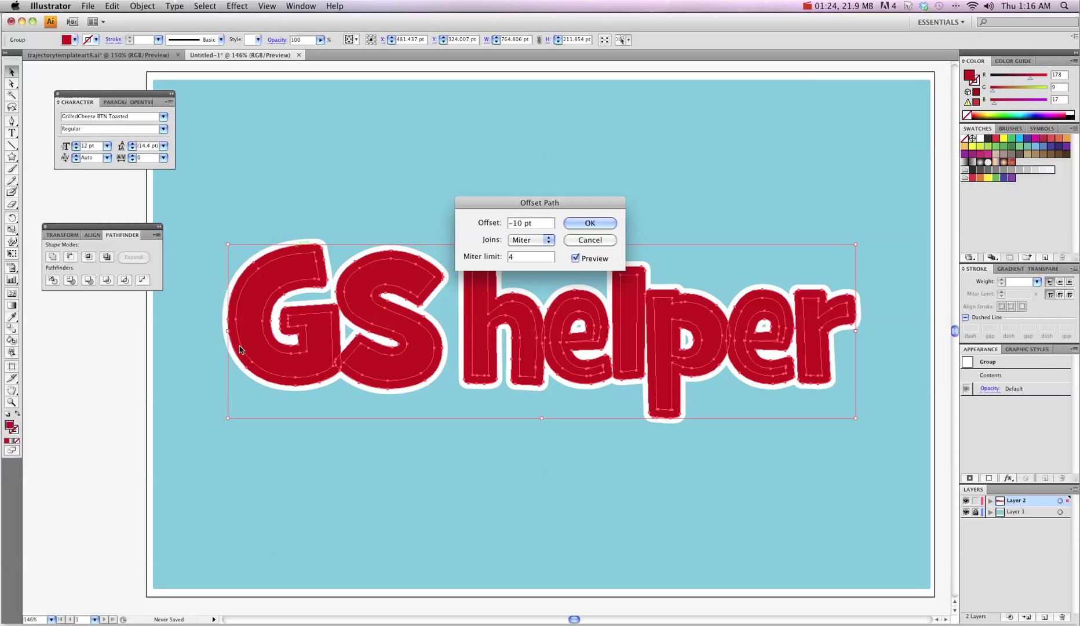
pyautogui.doubleClick(515, 223)
pyautogui.write('8')
pyautogui.click(603, 260)
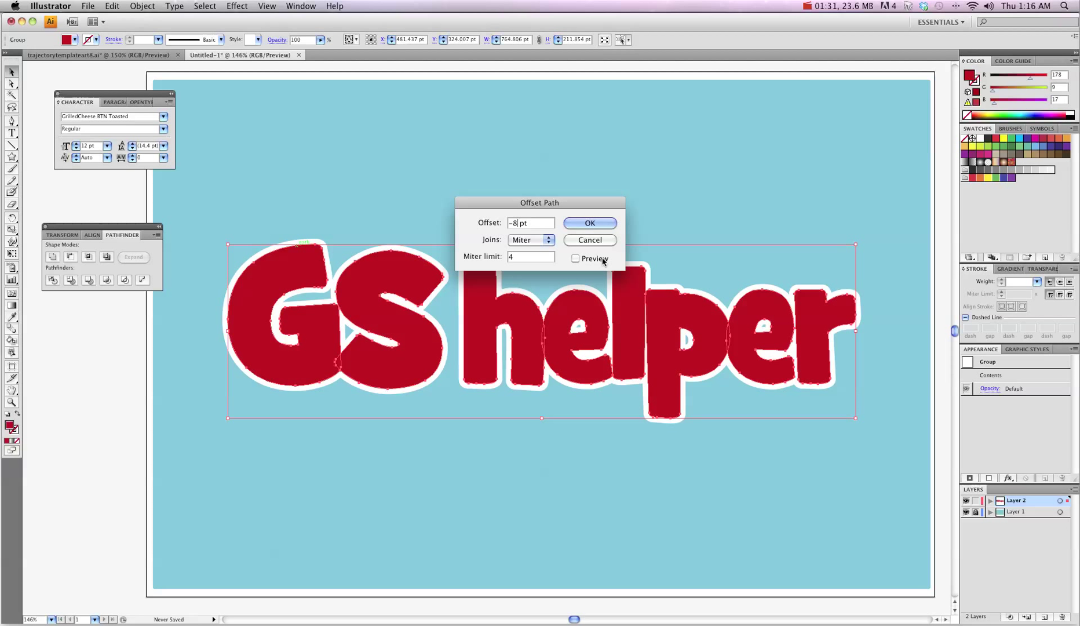
pyautogui.click(602, 261)
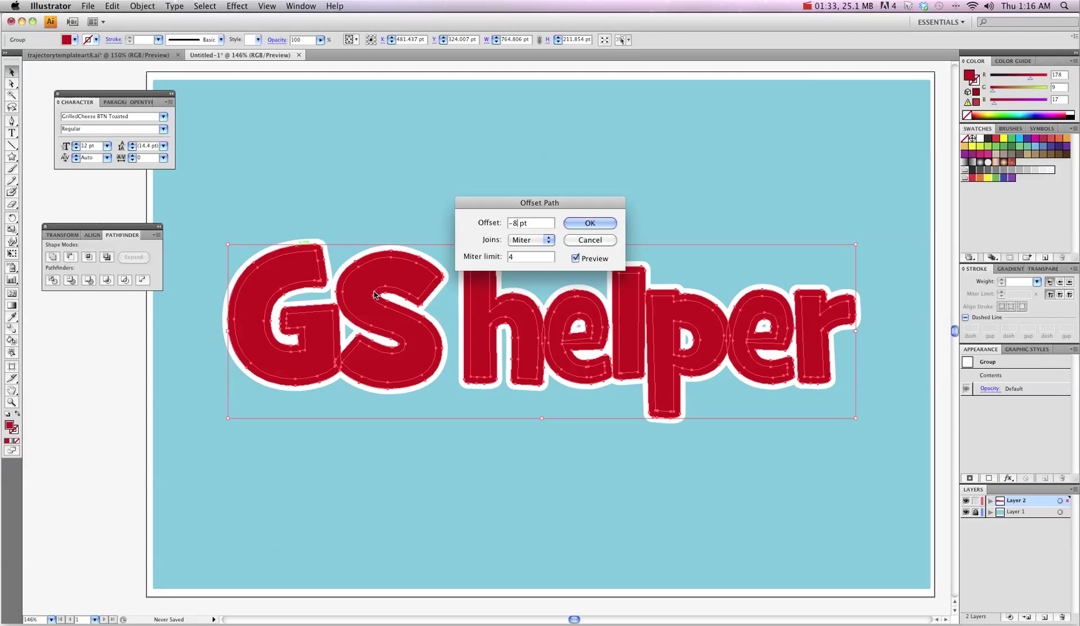
pyautogui.click(588, 224)
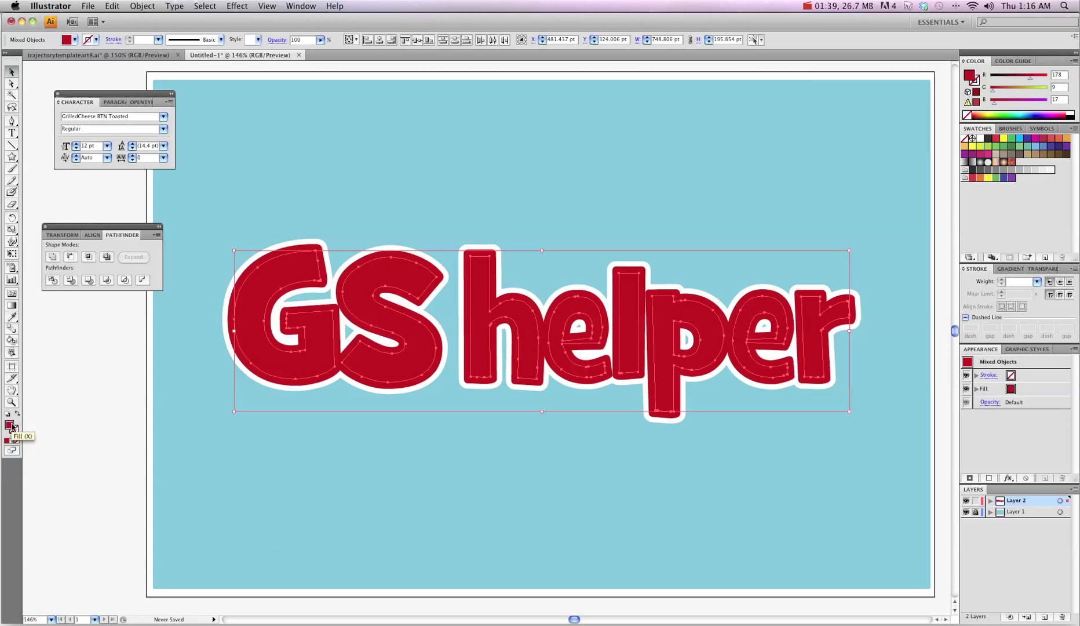
# Give the inset paths no fill and a white 1.5 pt stroke
pyautogui.press('/')
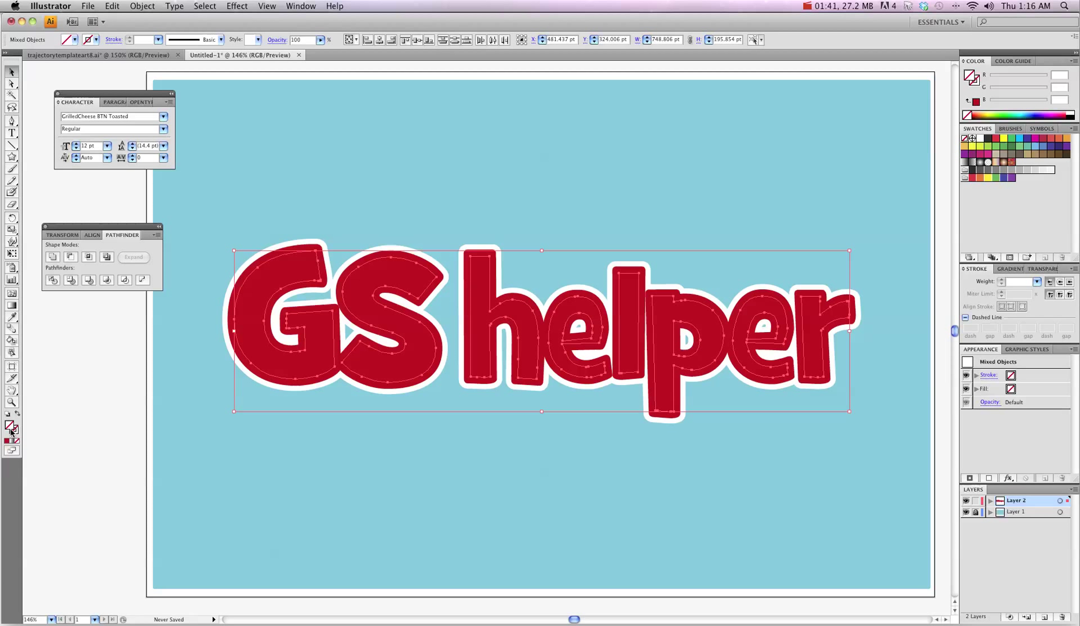
pyautogui.click(14, 431)
pyautogui.click(979, 138)
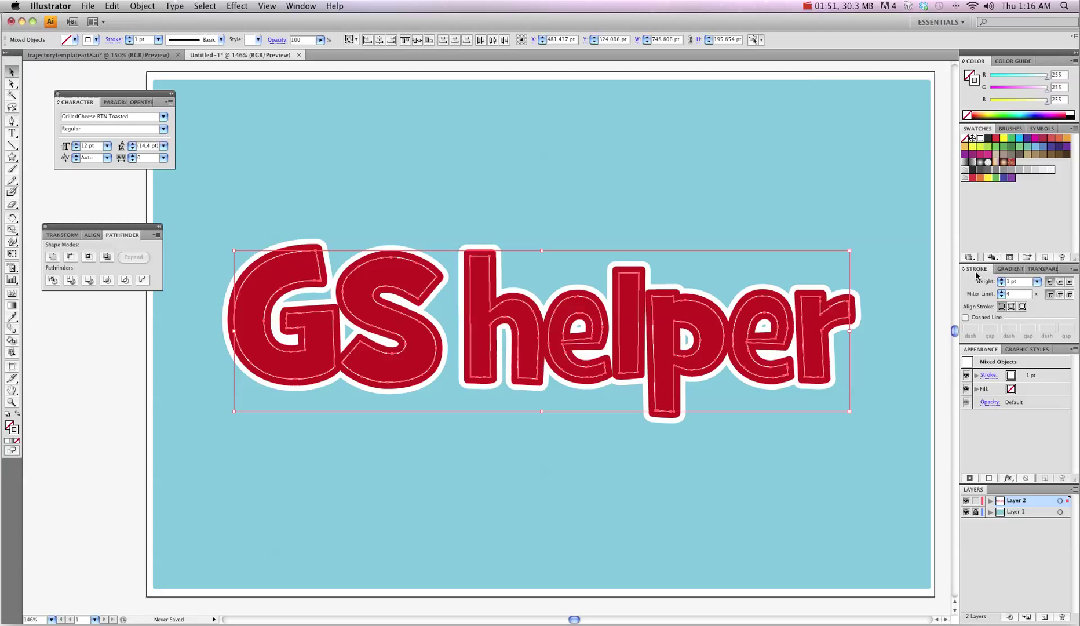
pyautogui.click(1036, 281)
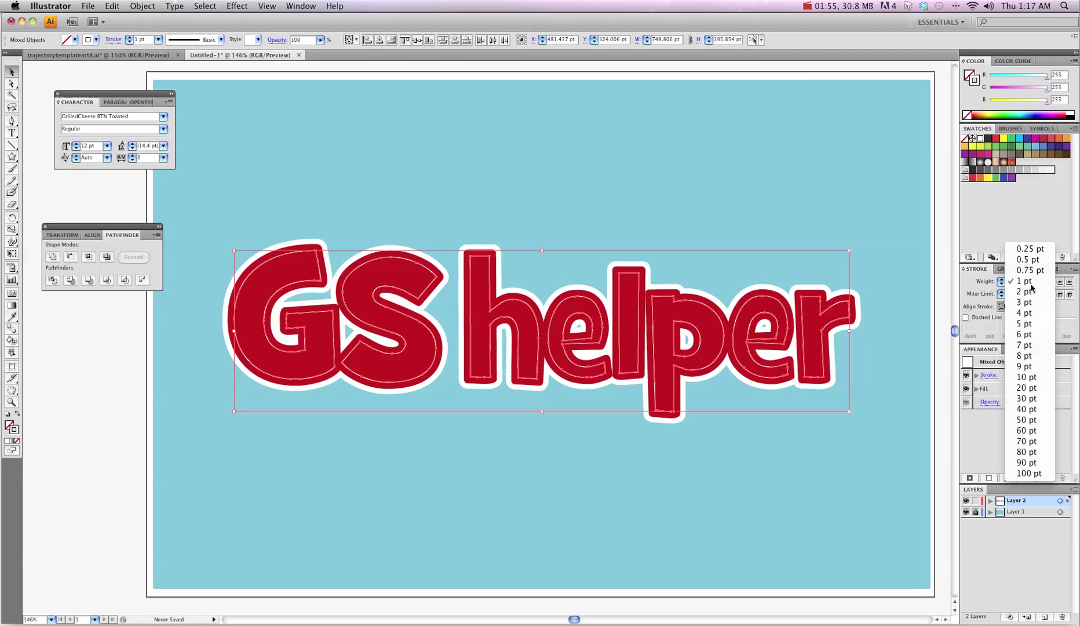
pyautogui.click(1024, 281)
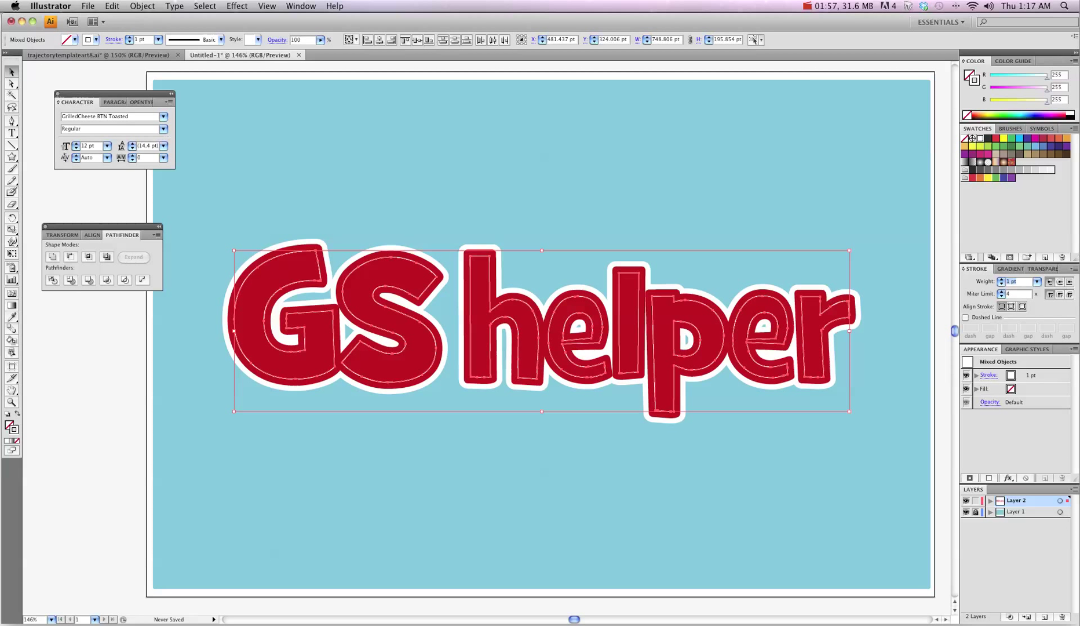
pyautogui.write('1.5')
pyautogui.press('Return')
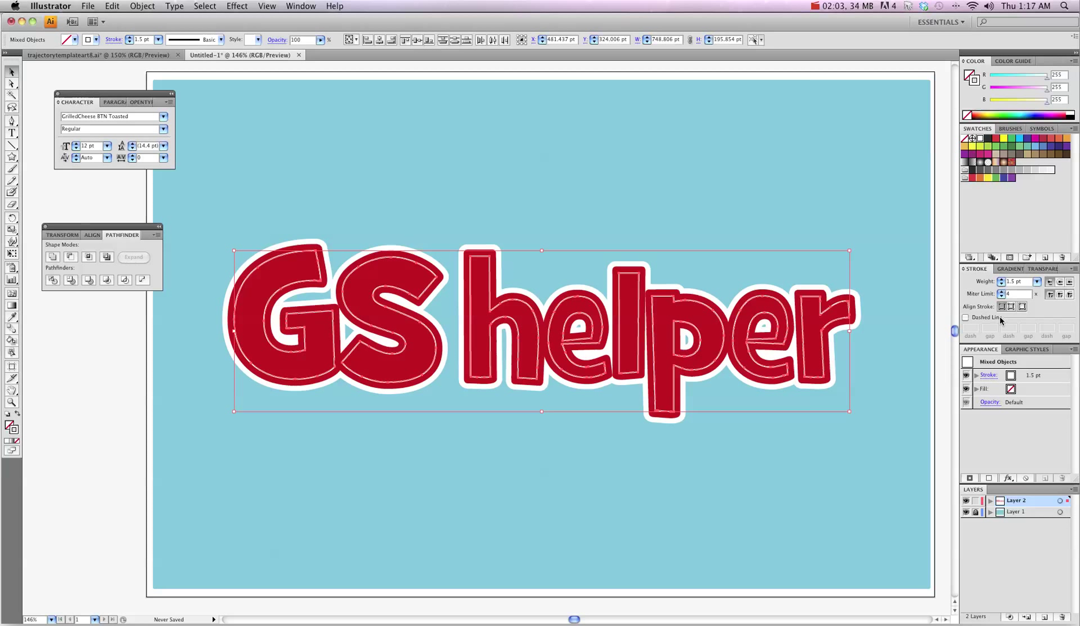
# Enable Dashed Line on the white inner outlines with a 10 pt dash
pyautogui.click(964, 317)
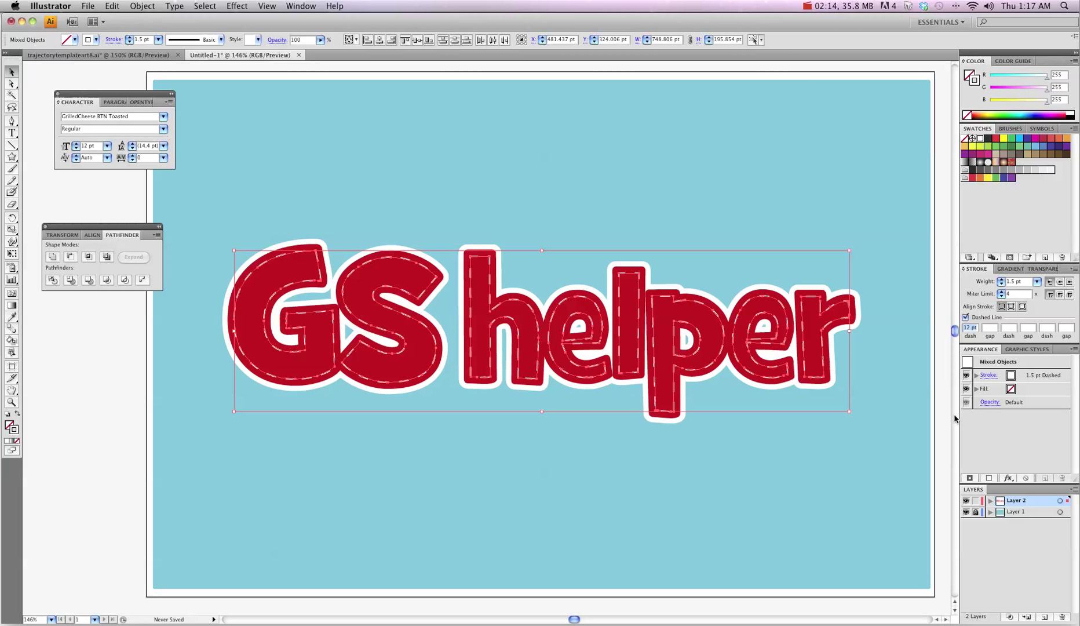
pyautogui.write('8')
pyautogui.press('Return')
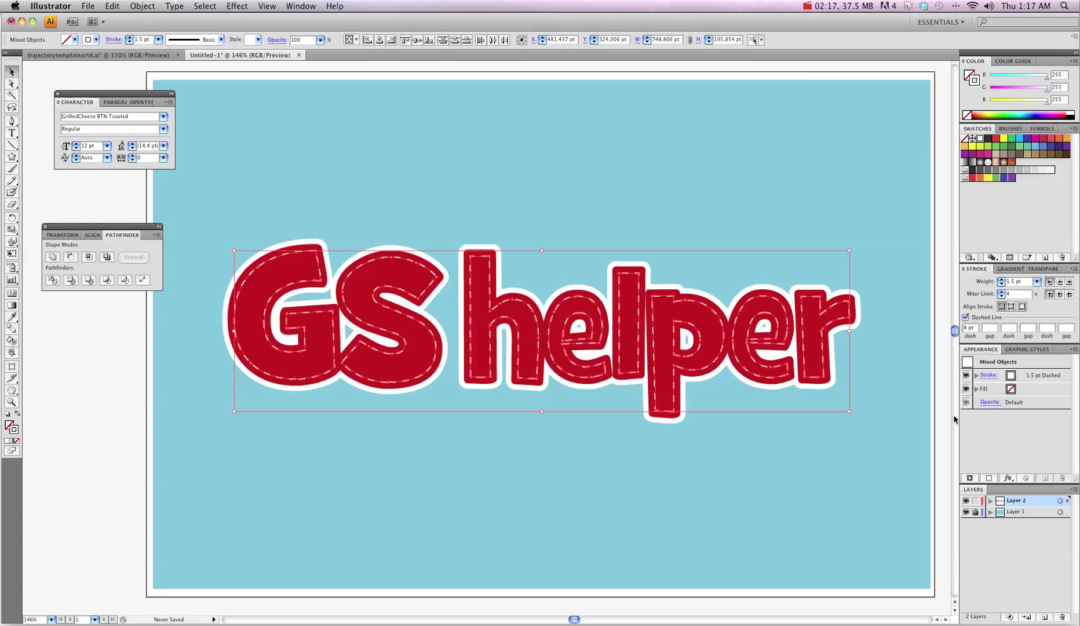
pyautogui.click(977, 329)
pyautogui.write('10')
pyautogui.press('Return')
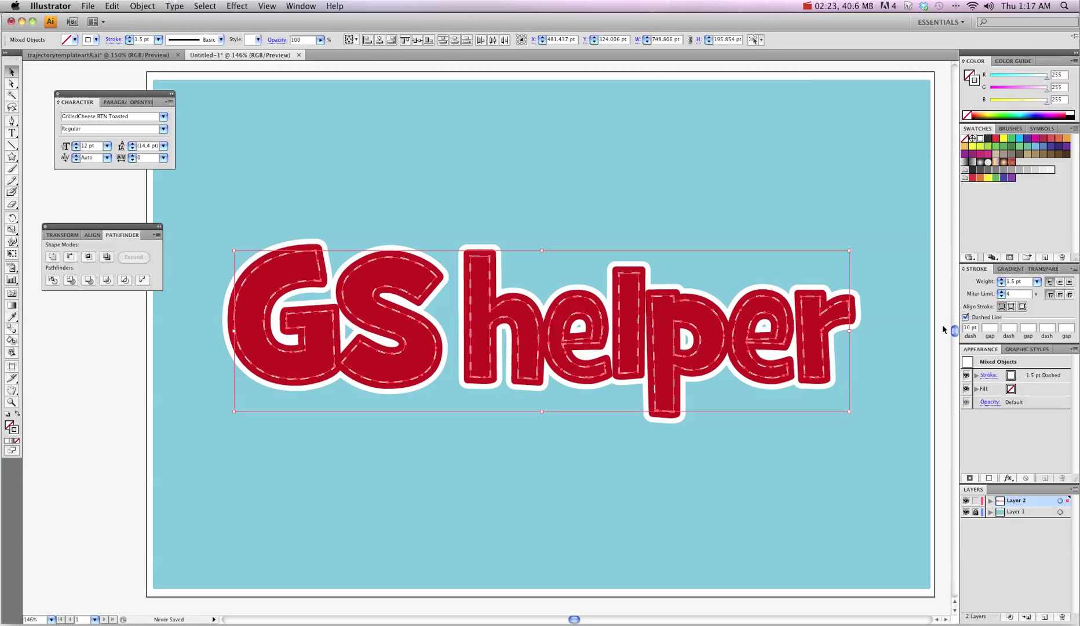
# Select all the lettering and apply Round Cap and Round Join to the dashed strokes
pyautogui.click(879, 67)
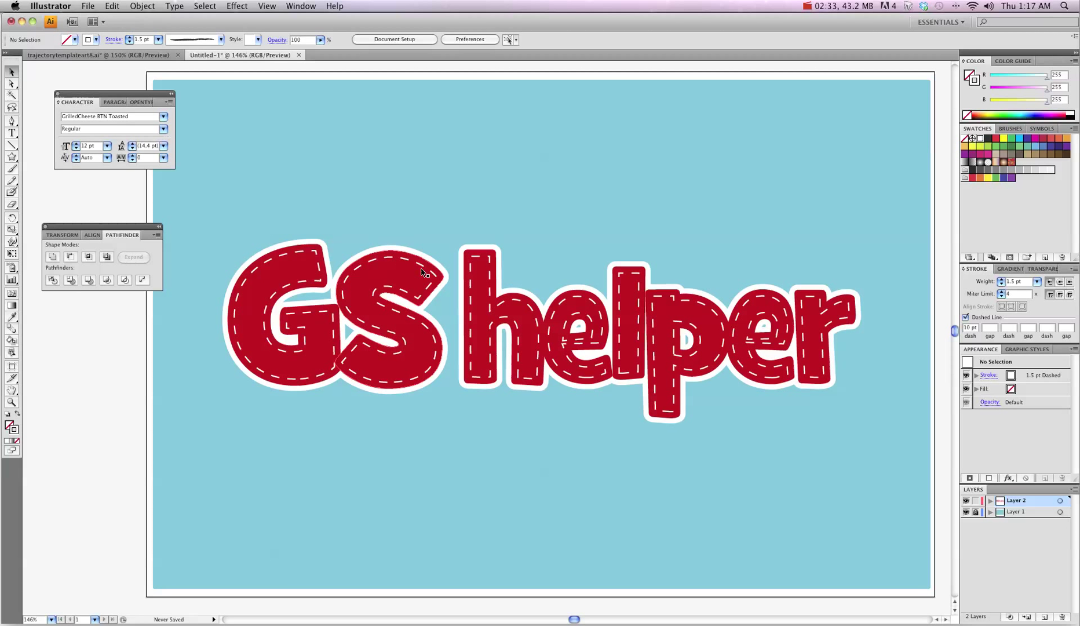
pyautogui.press('super+z')
pyautogui.press('super+a')
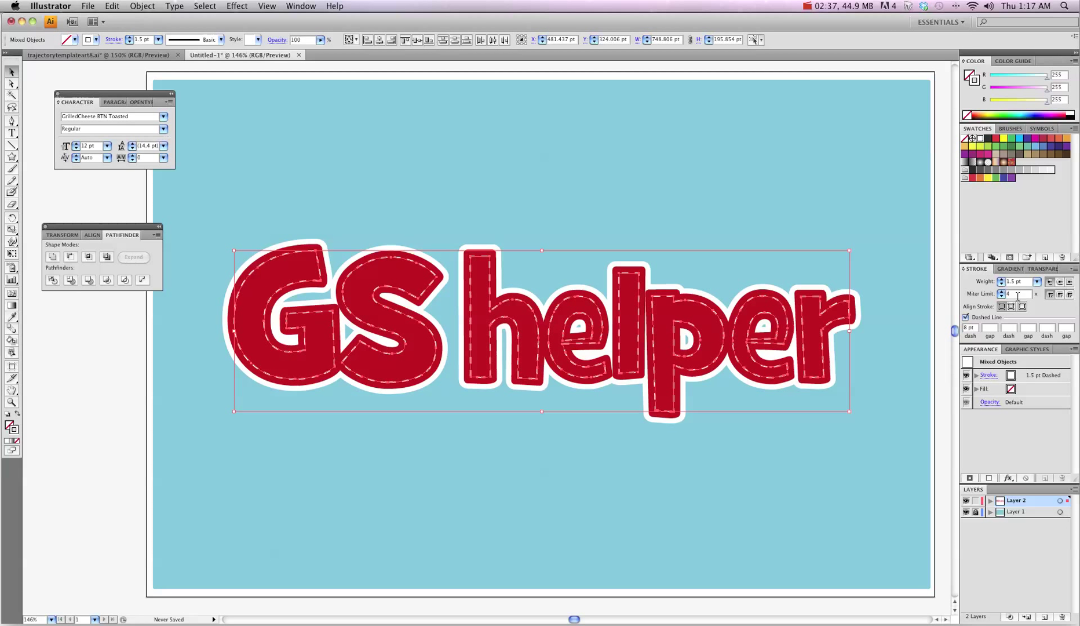
pyautogui.click(1060, 282)
pyautogui.click(1061, 294)
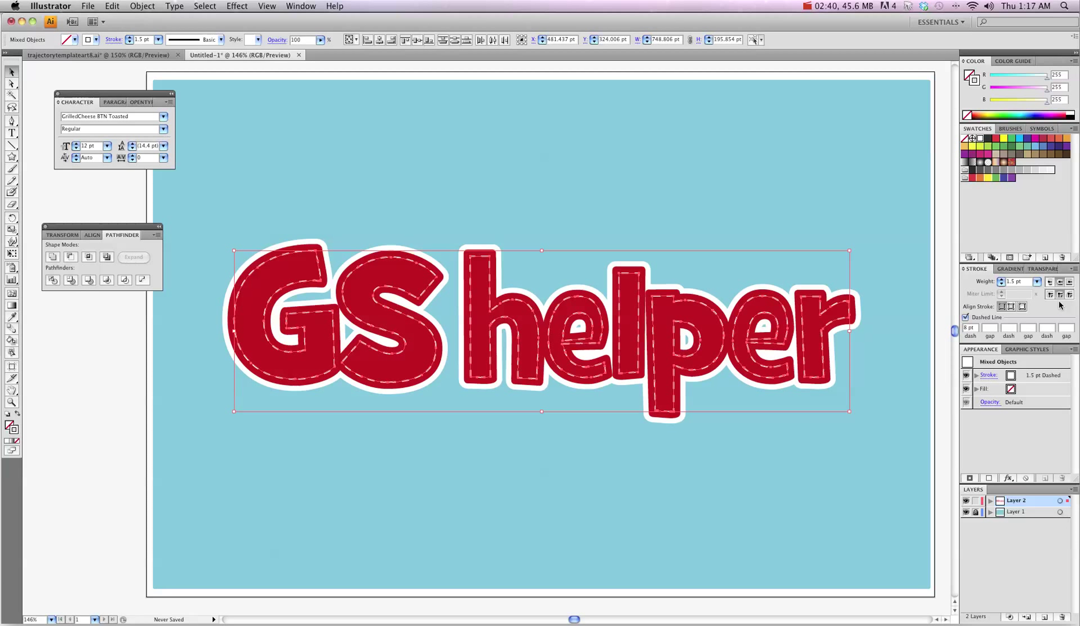
pyautogui.click(620, 221)
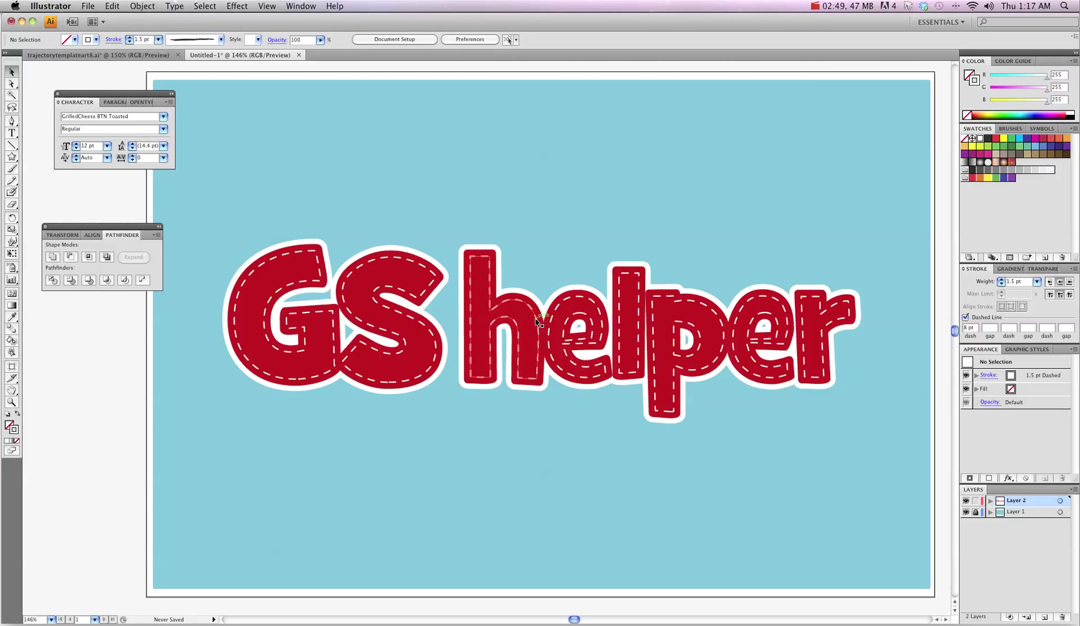
# Select the inner dashed outlines in the group, apply Round Join, and confirm a 10 pt dash
pyautogui.click(582, 335)
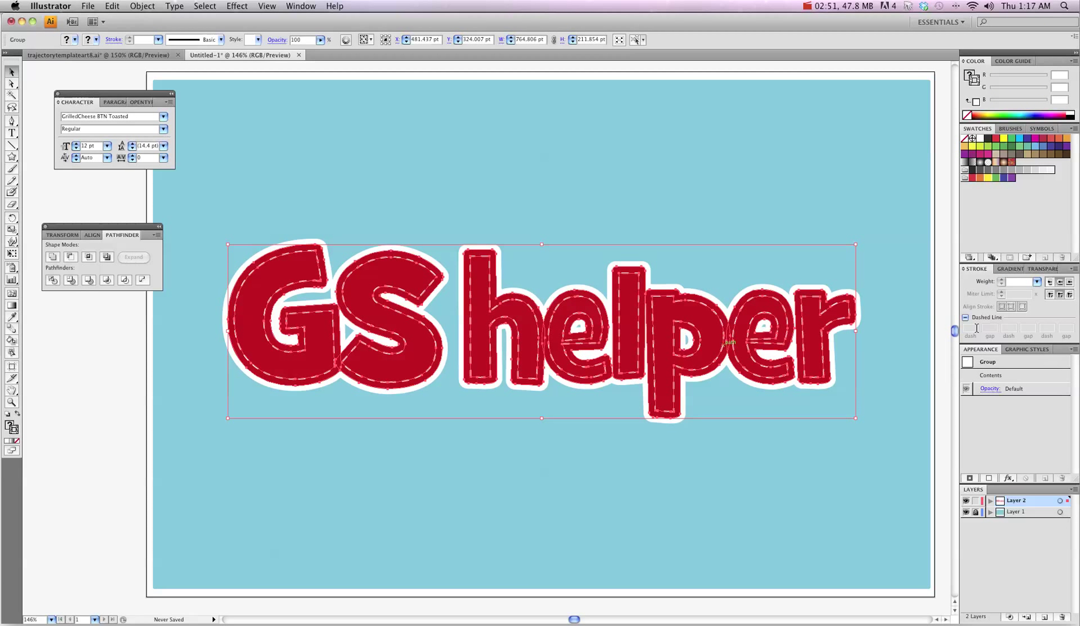
pyautogui.click(719, 280)
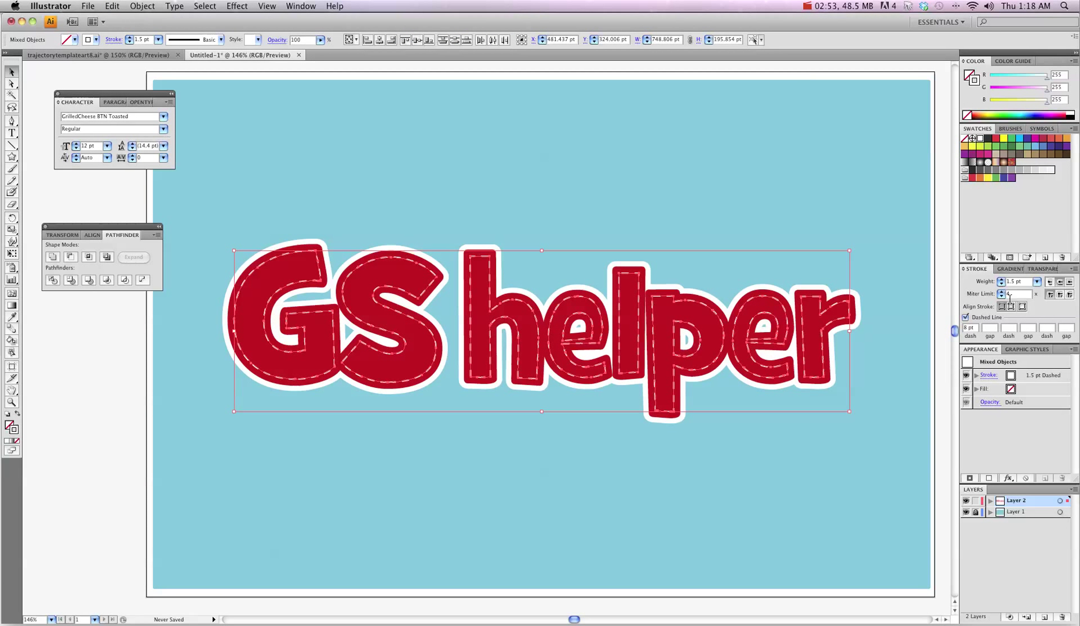
pyautogui.click(1061, 292)
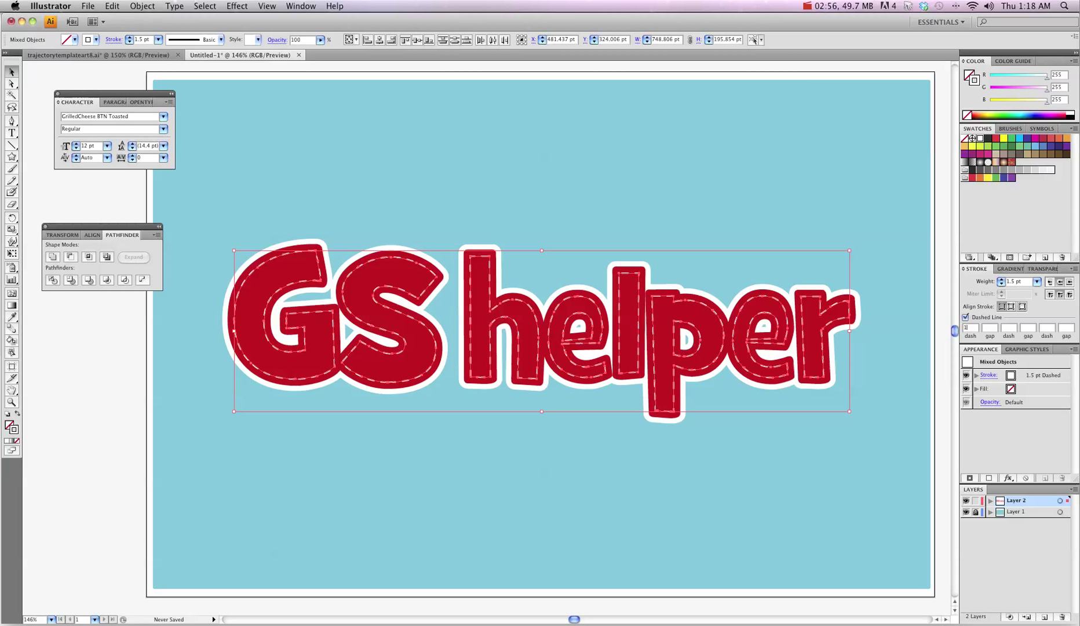
pyautogui.click(967, 327)
pyautogui.write('10')
pyautogui.press('Return')
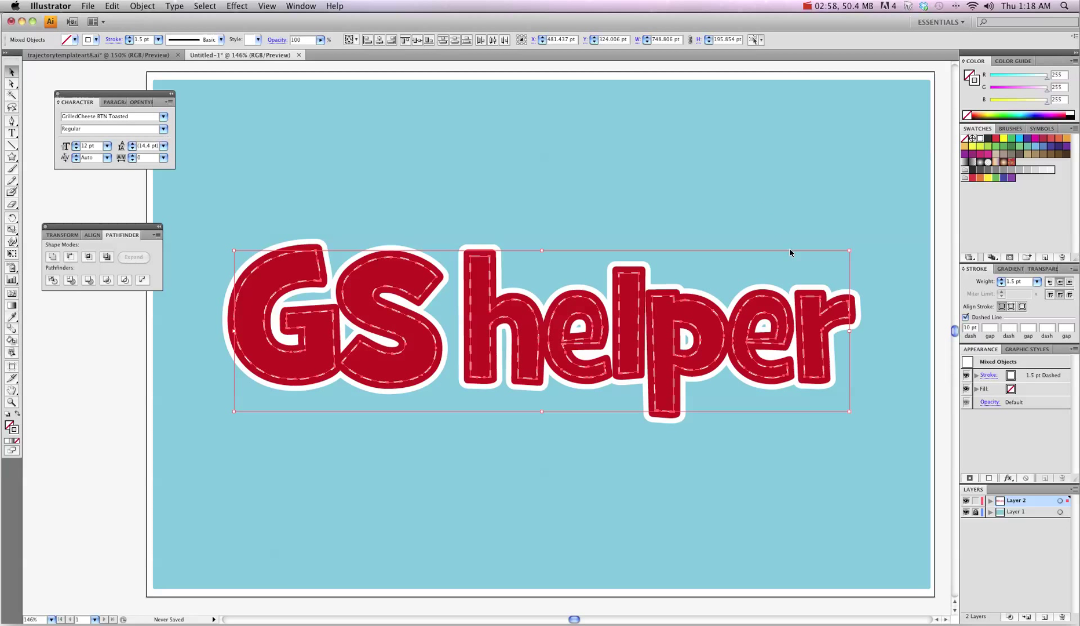
pyautogui.click(656, 462)
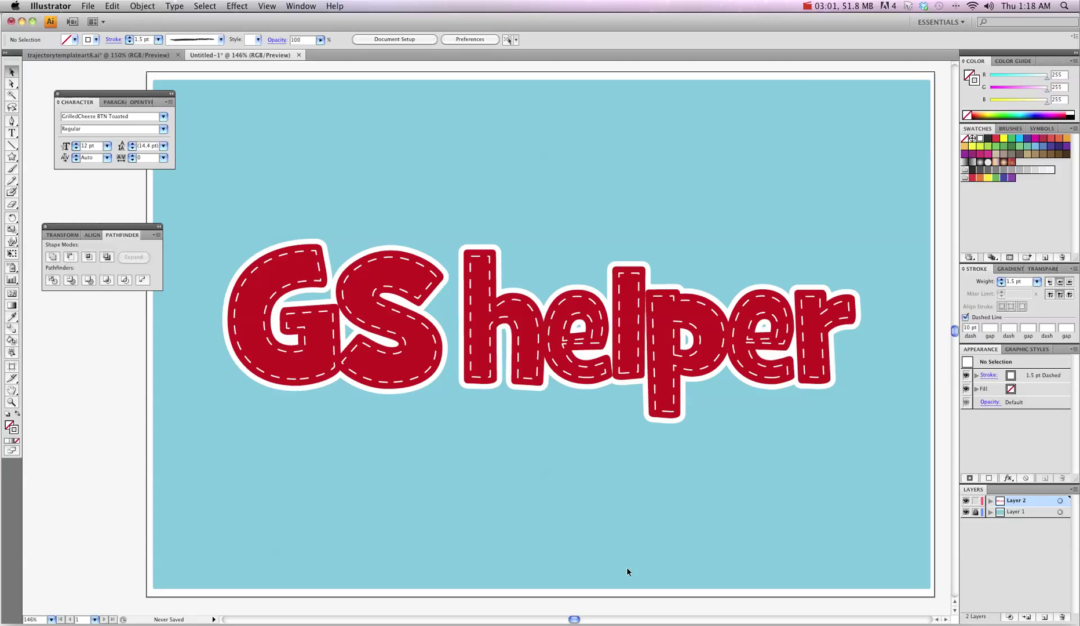